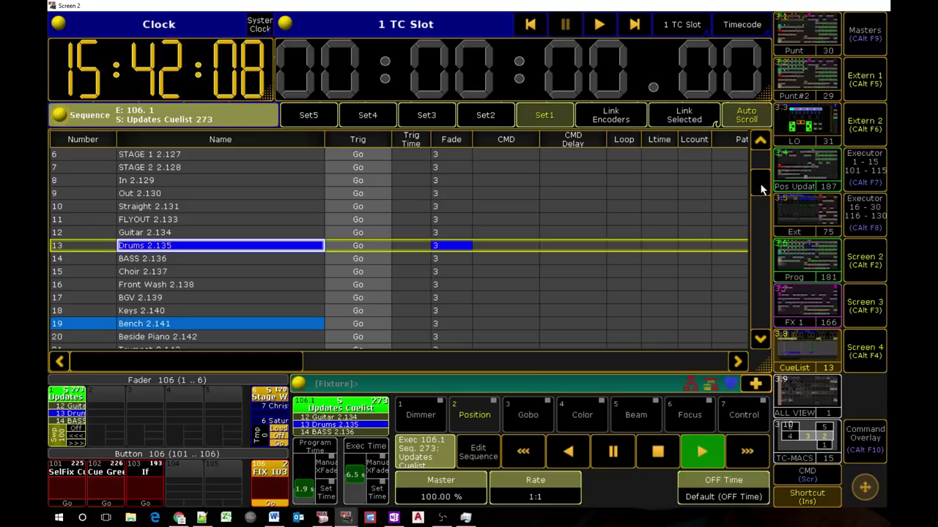
Scroll up in the sequence view to see the Updates Cuelist 273 cues
scroll(762, 163, "up", 3)
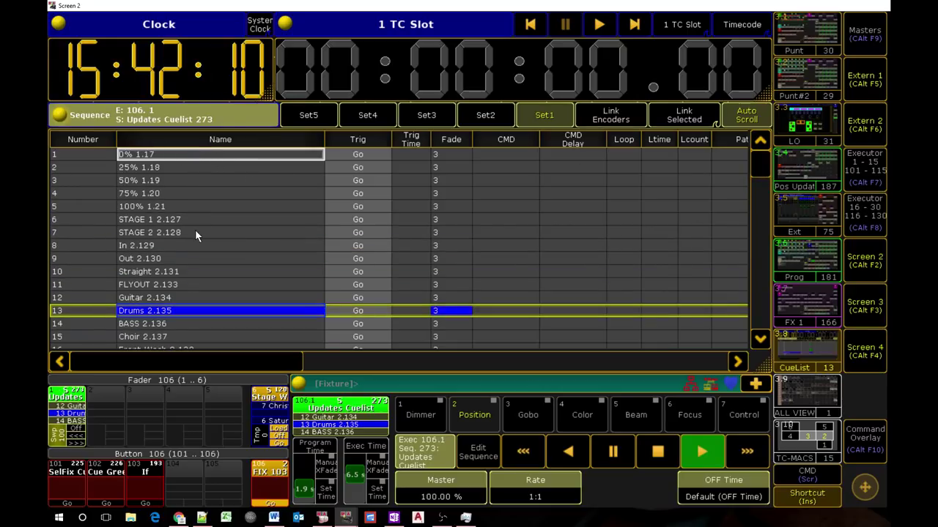
left_click_drag(775, 163, 778, 322)
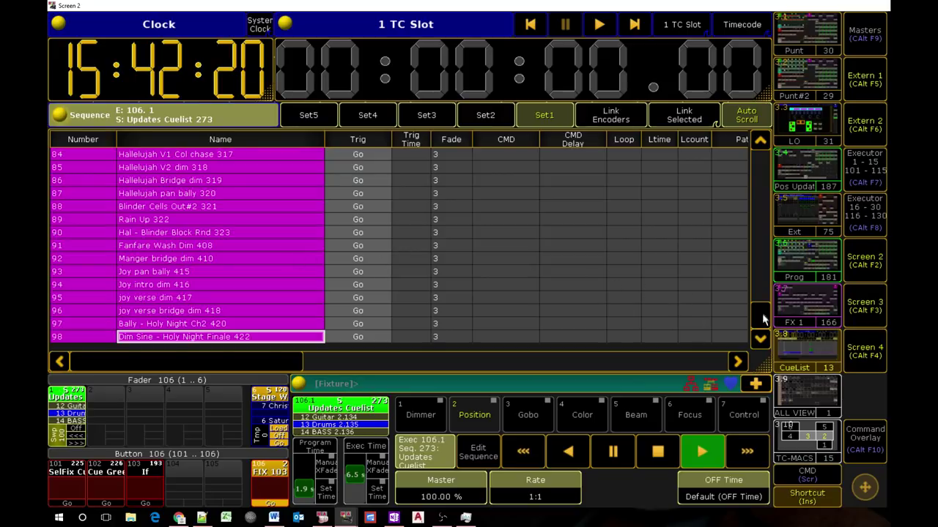
left_click_drag(762, 311, 759, 252)
left_click(254, 301)
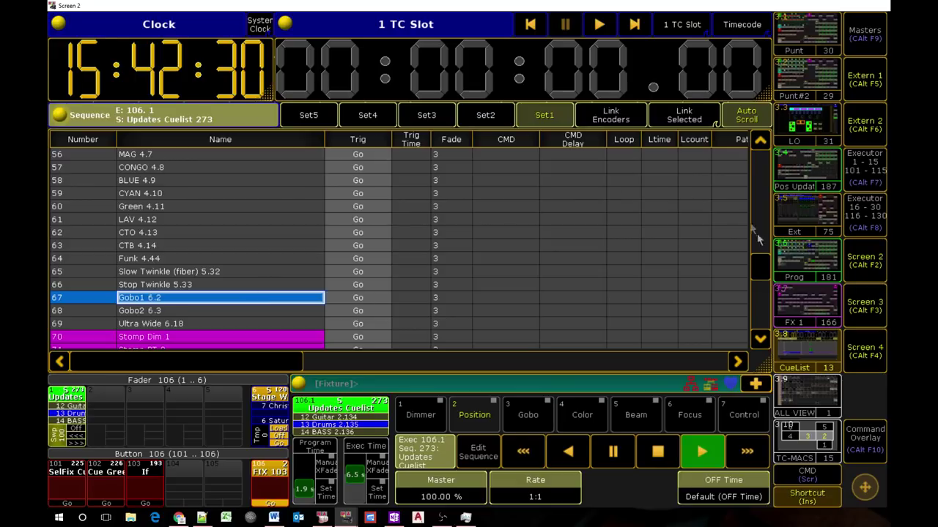
left_click_drag(758, 269, 753, 184)
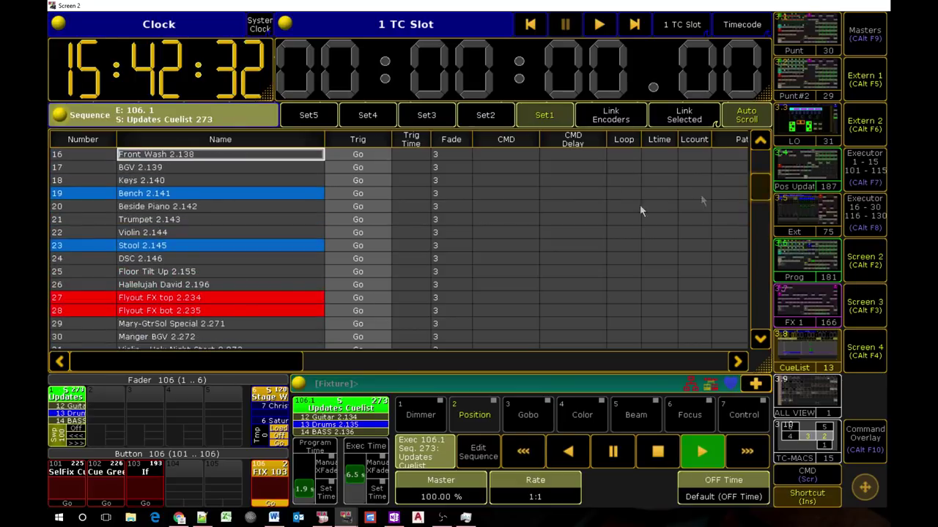
left_click(258, 298)
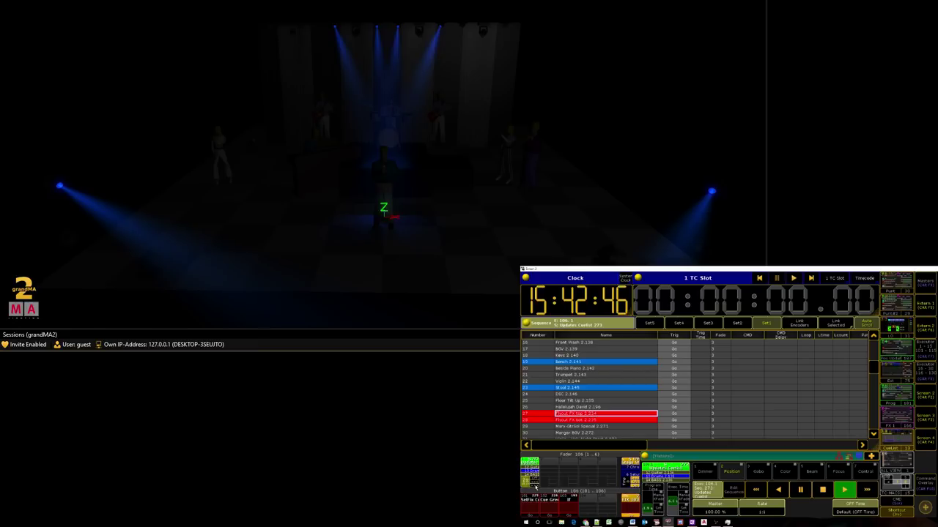
Advance executor 106.1 one cue, then step back twice to cue 12 Guitar 2.134
left_click(535, 485)
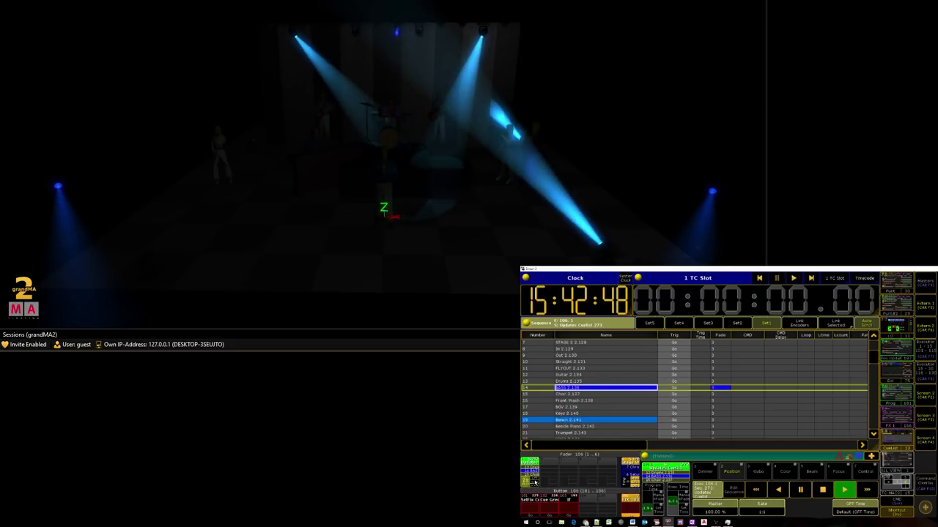
left_click(535, 485)
left_click(535, 485)
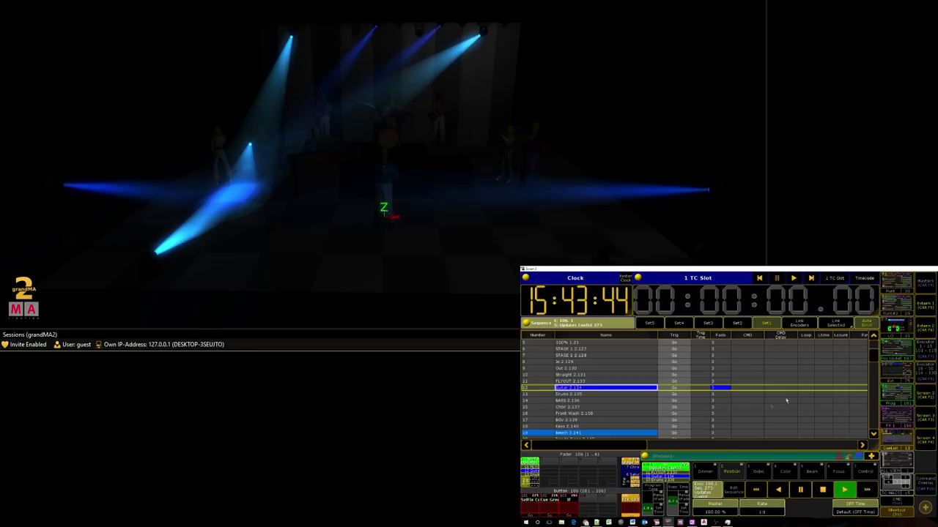
mouse_move(871, 359)
left_mouse_down()
mouse_move(869, 433)
mouse_move(865, 361)
left_mouse_up()
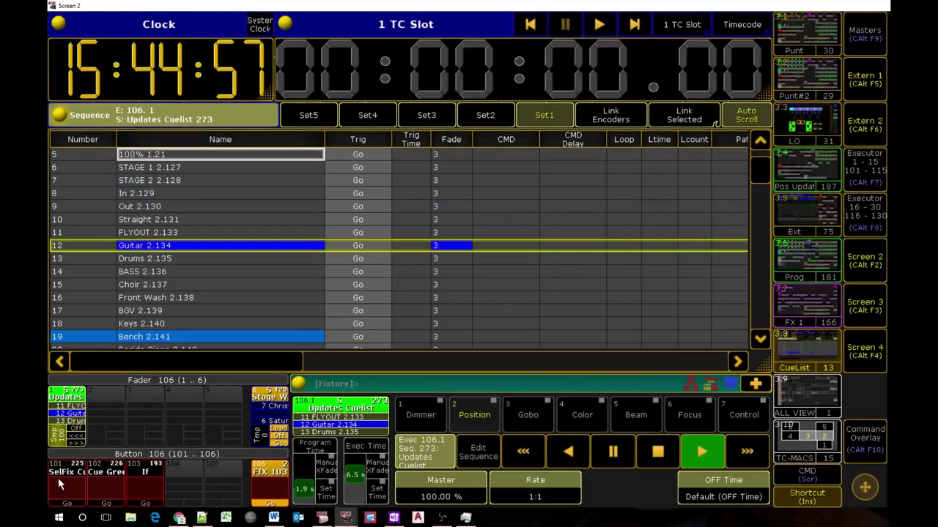
left_click(526, 503)
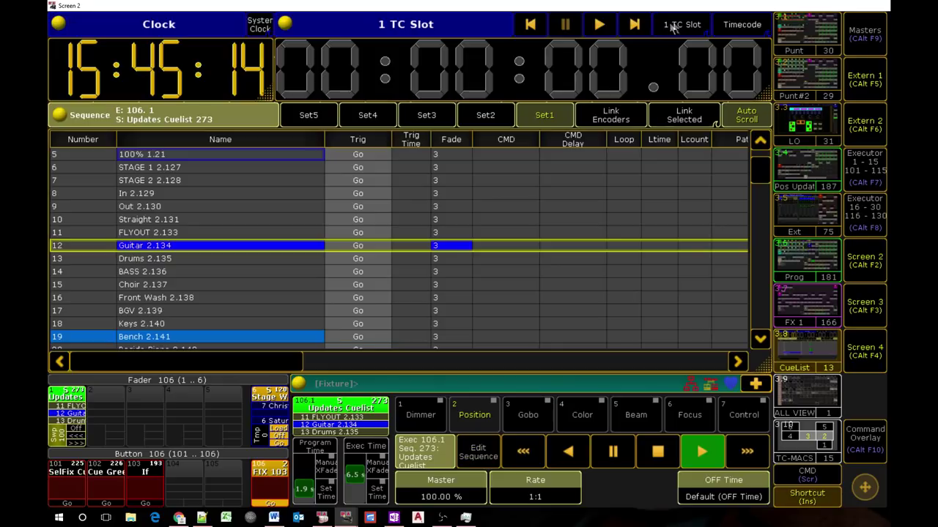
left_click(676, 22)
left_click(138, 495)
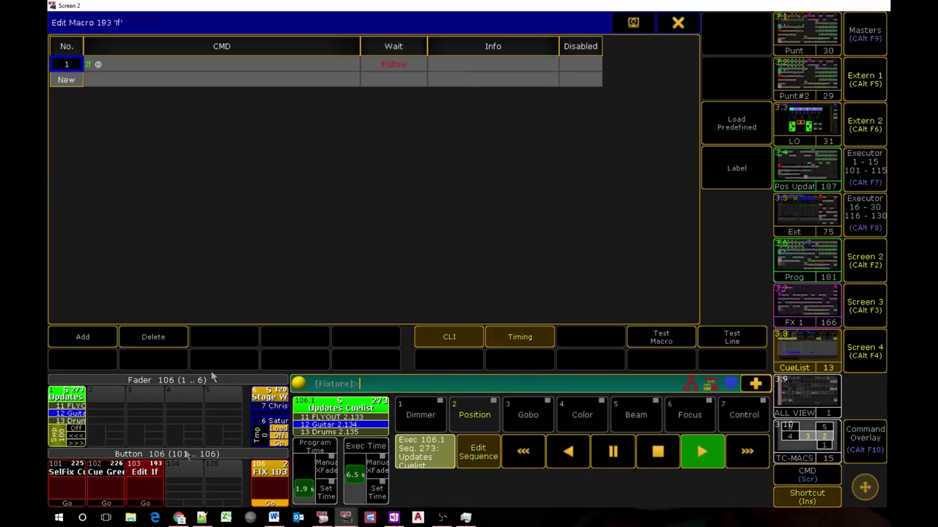
left_click(678, 23)
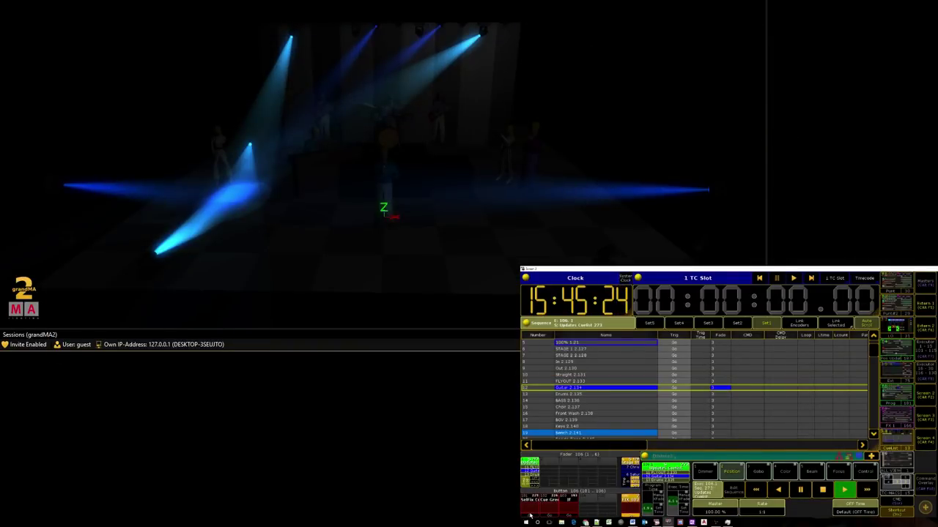
Light all stage fixtures at full white and switch Screen 2 to the group, macro and dimmer pools
left_click(572, 469)
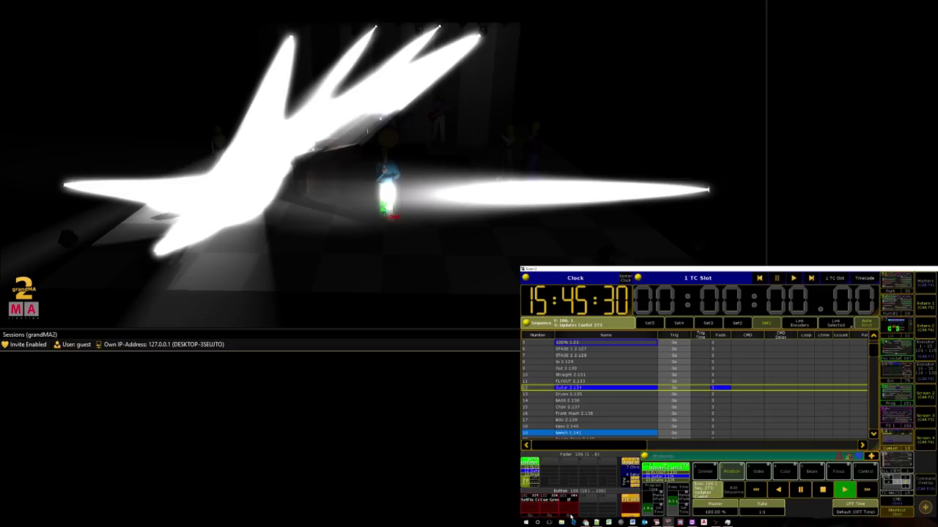
left_click(904, 396)
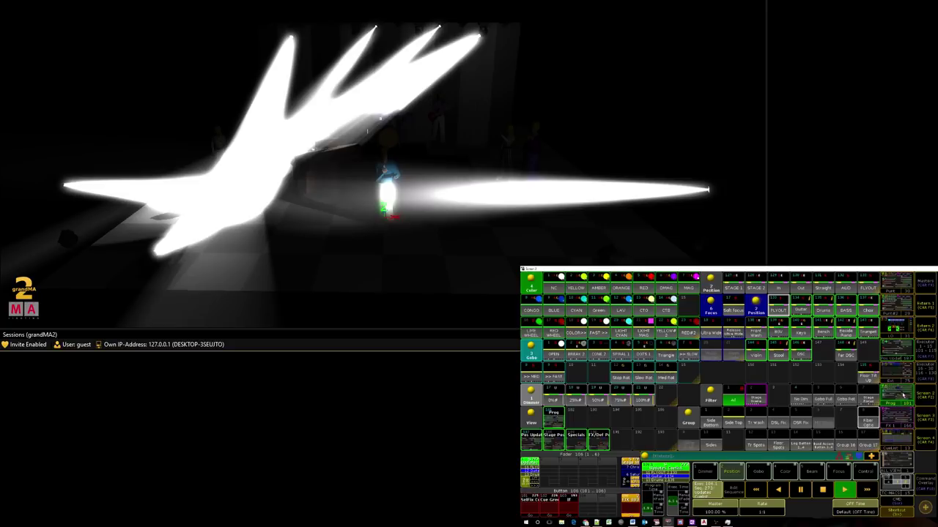
left_click(900, 358)
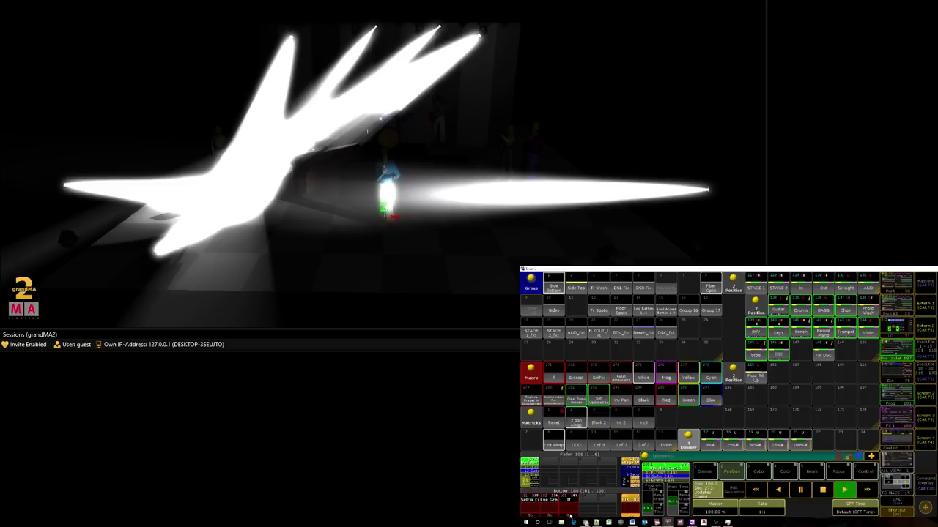
Select group Tr Wash, then Tr Spots, and edit macro 226 Cue Green
left_click(599, 288)
left_click(596, 308)
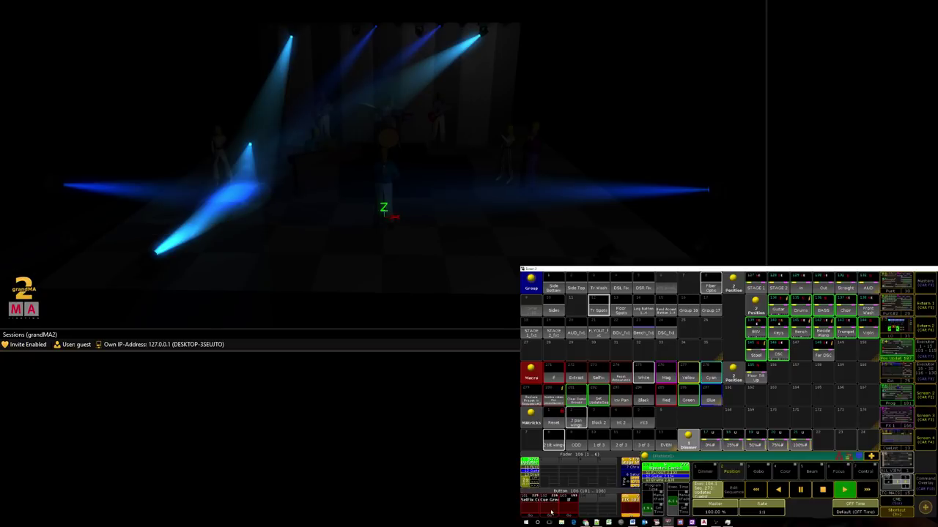
left_click(551, 507)
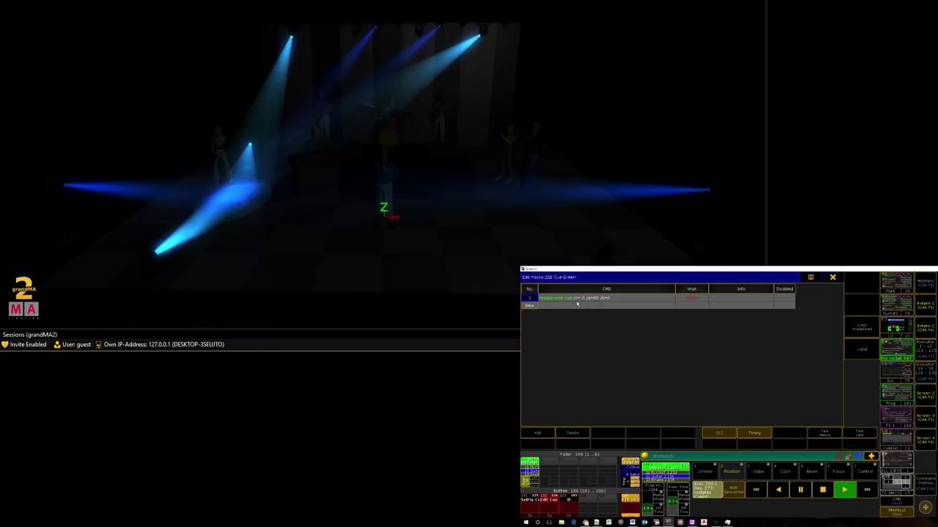
Close the Cue Green macro editor and open executor 106.1's cue list editor
left_click(833, 279)
left_click(614, 373)
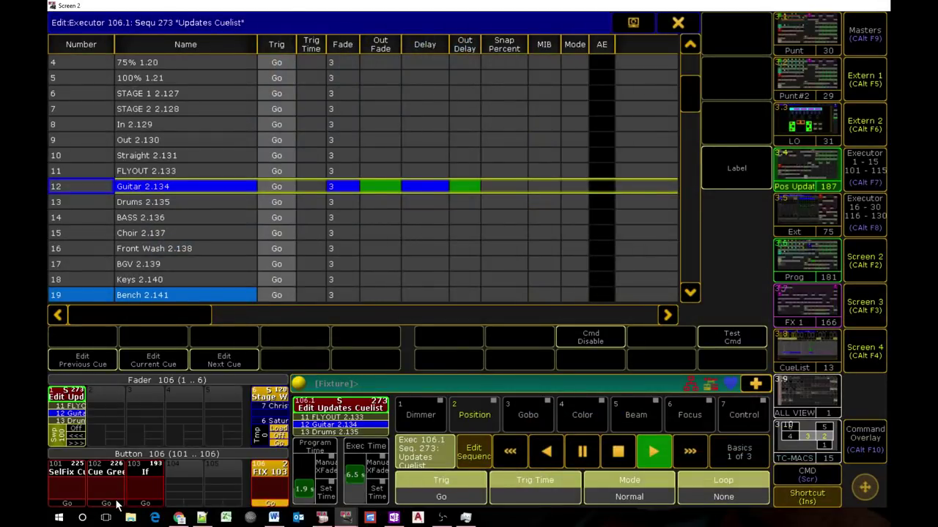
Make cue 12 Guitar active from the editor, then close the cue list editor
left_click(118, 503)
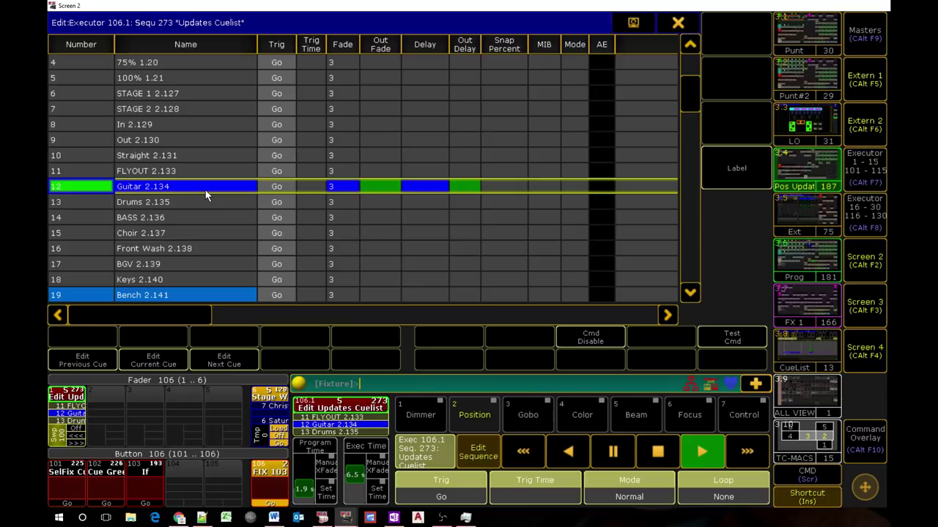
left_click(677, 24)
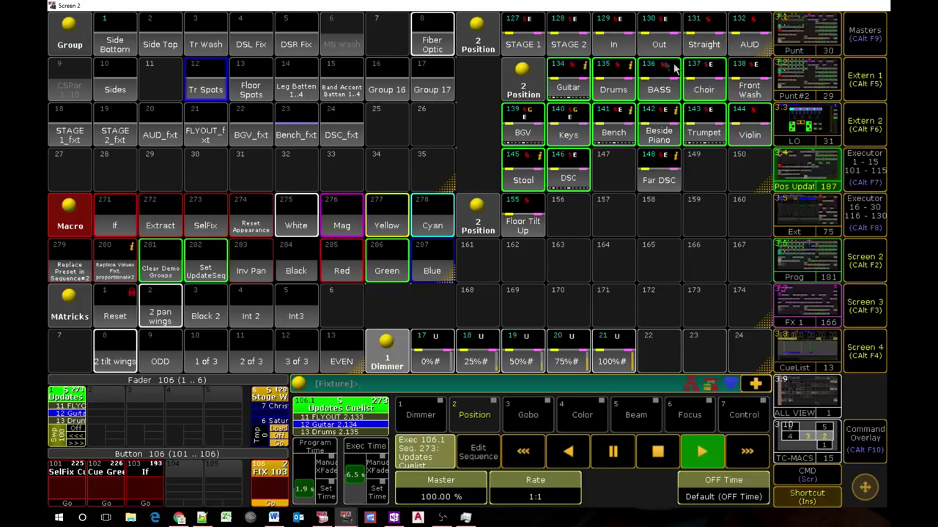
Run the Palette Updates plugin with ranges 'Timecode *' and 'Page 102 Executor *'
left_click(864, 309)
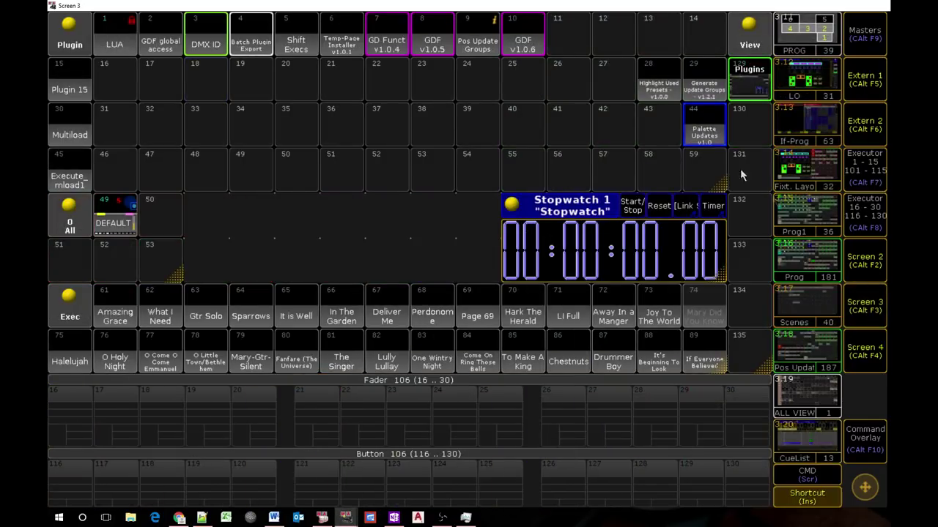
left_click(718, 137)
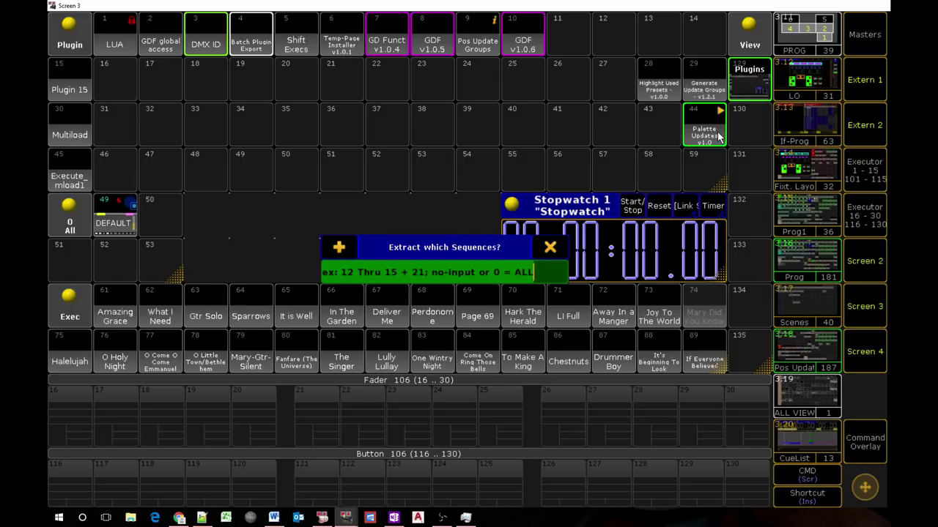
type("Tim")
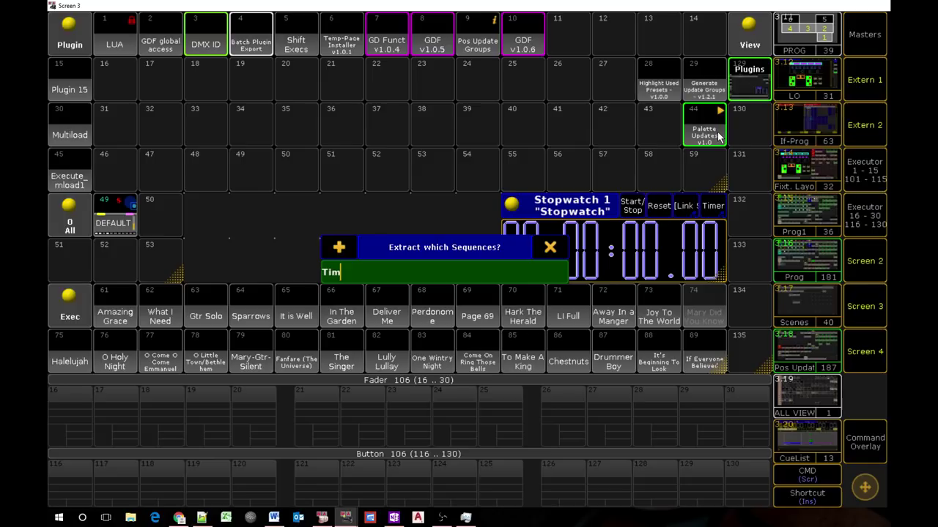
type("ecode *")
key("Return")
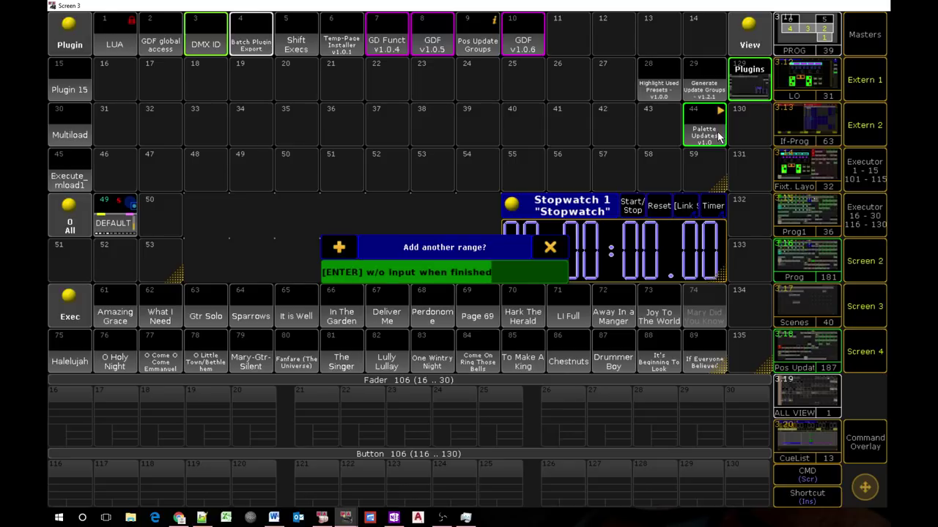
type("Page ")
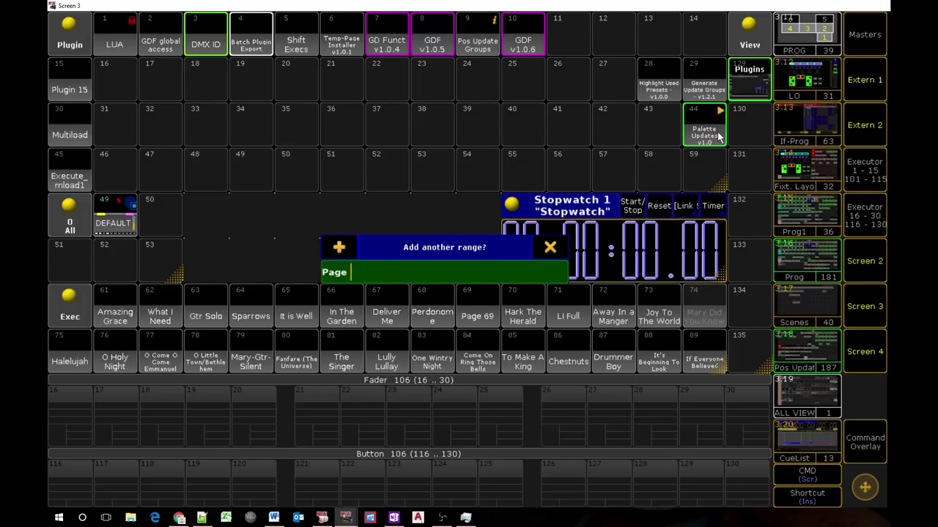
type("102 Executor *")
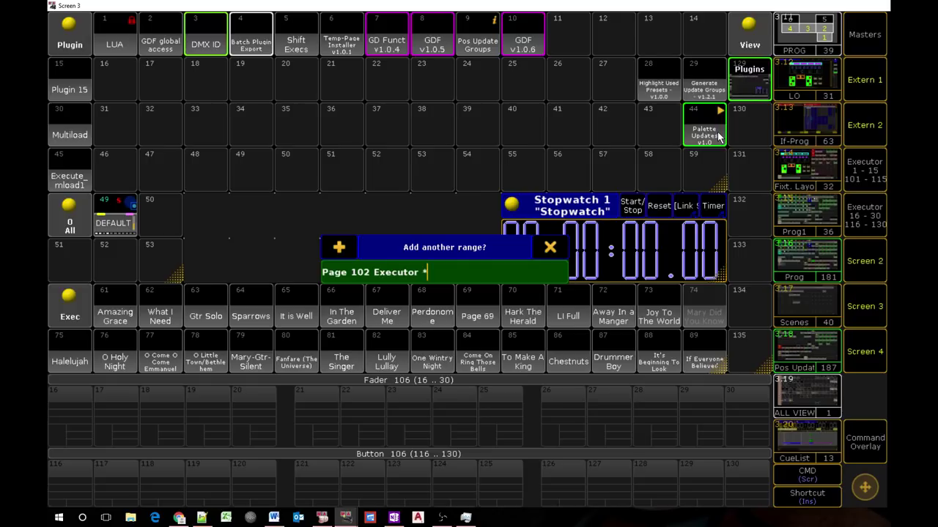
key("Return")
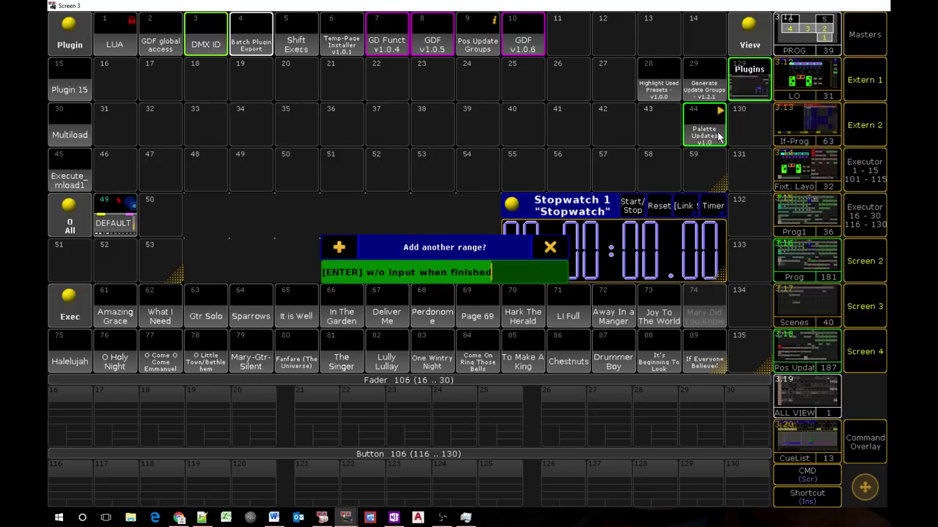
Finish the ranges, store to sequence 1 and target executor 106.16
key("Return")
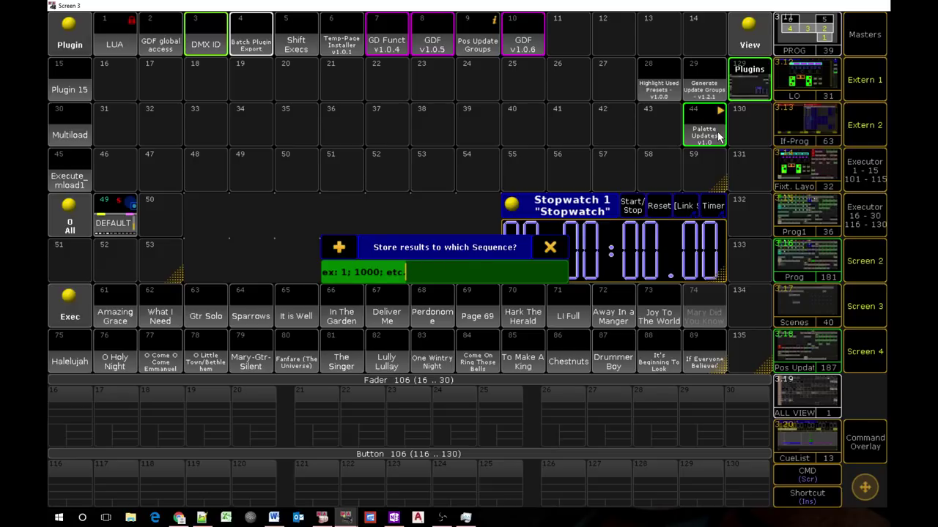
type("1")
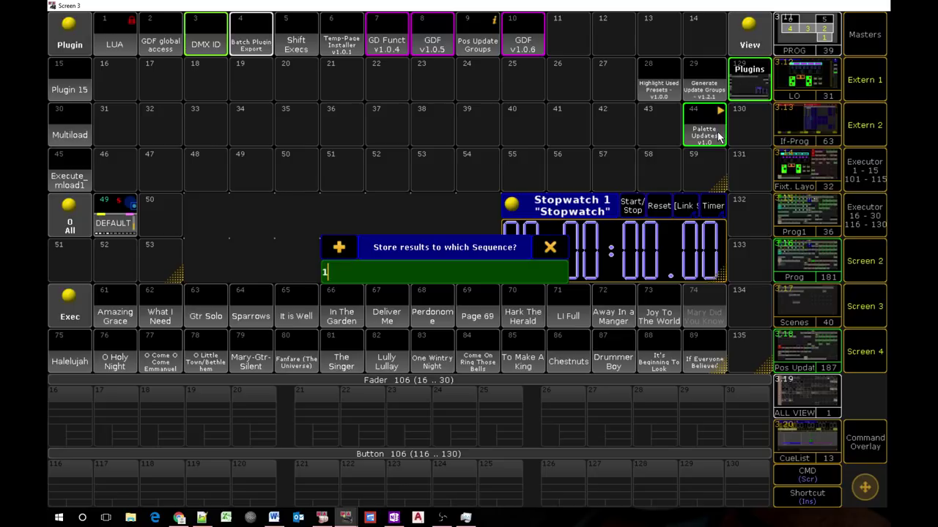
key("Return")
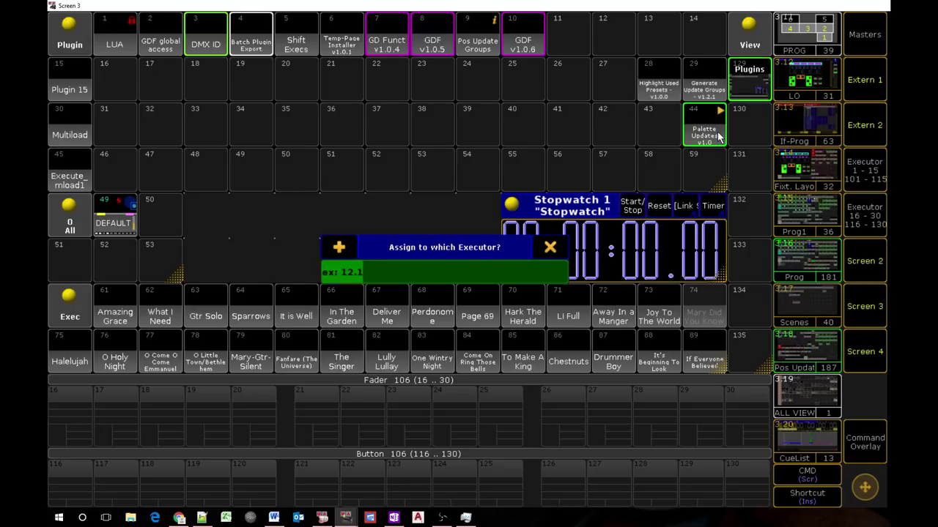
type("106")
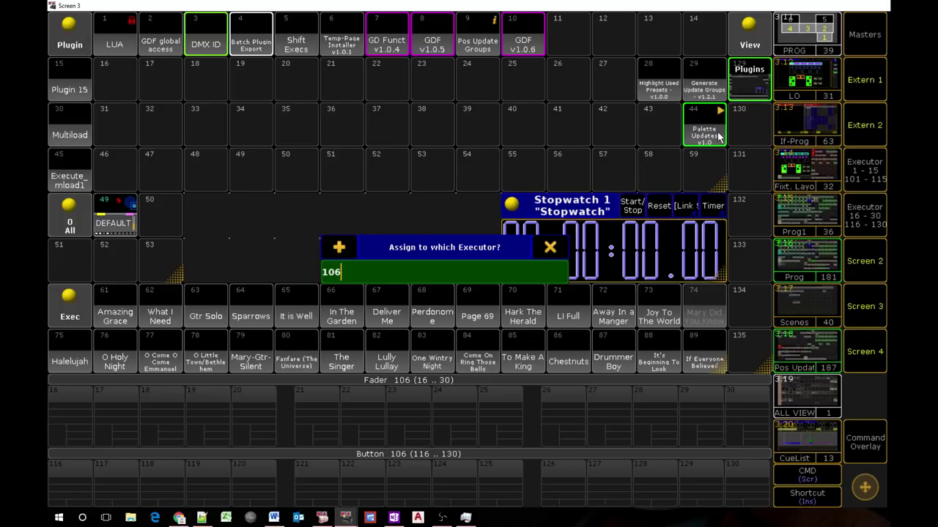
type(".16")
key("Return")
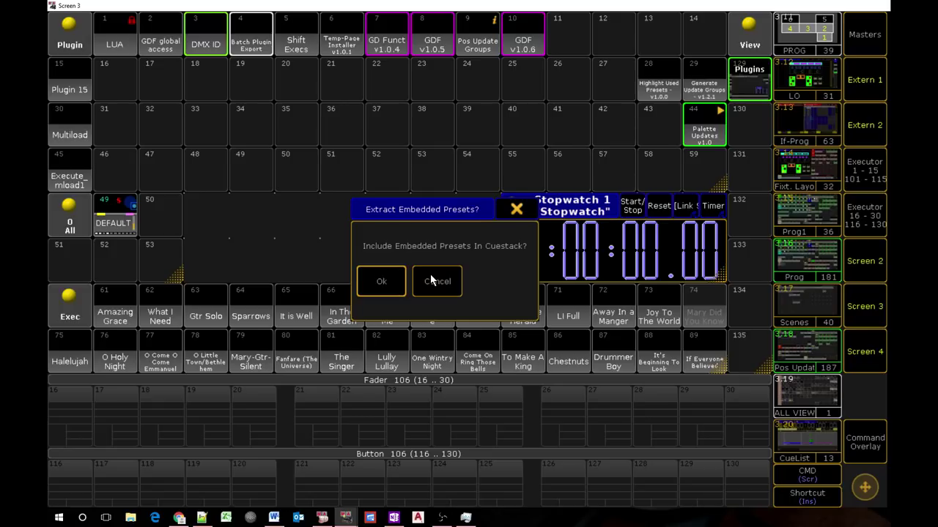
Include embedded presets in the cue list and start the stopwatch to time the run
left_click(380, 284)
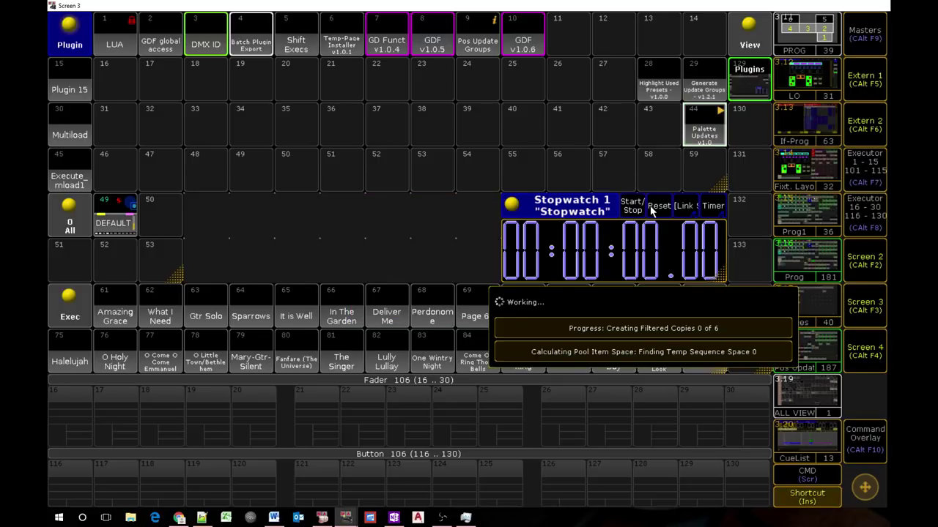
left_click(634, 209)
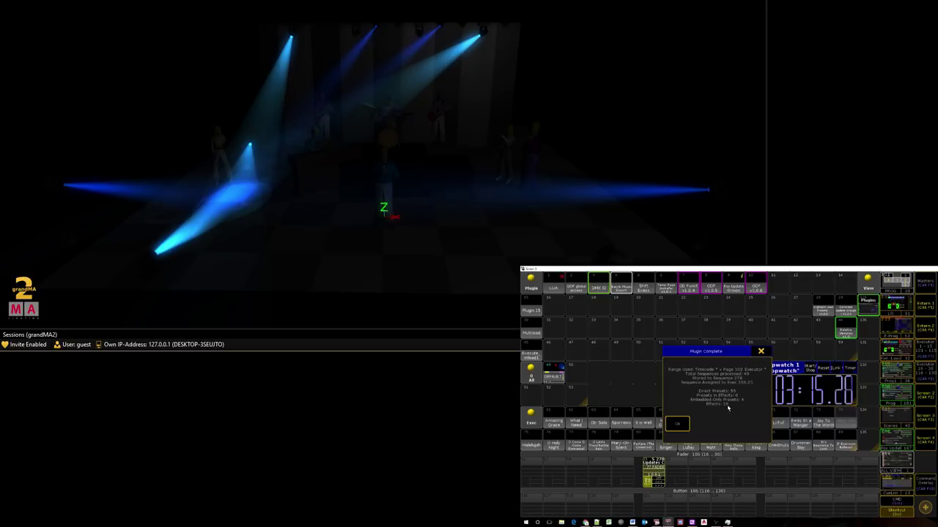
left_click(677, 424)
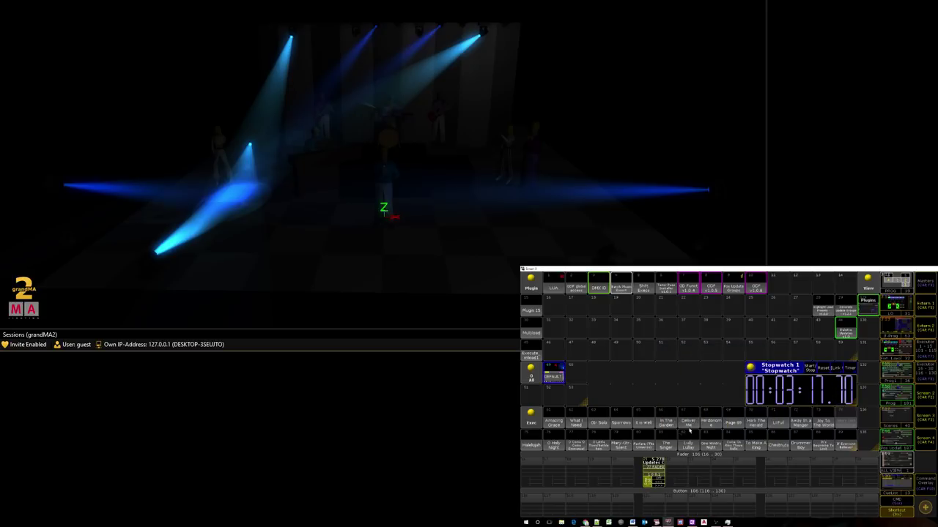
Reset the stopwatch, browse the command line feedback log, then return to the plugin pool
left_click(823, 370)
left_click(923, 447)
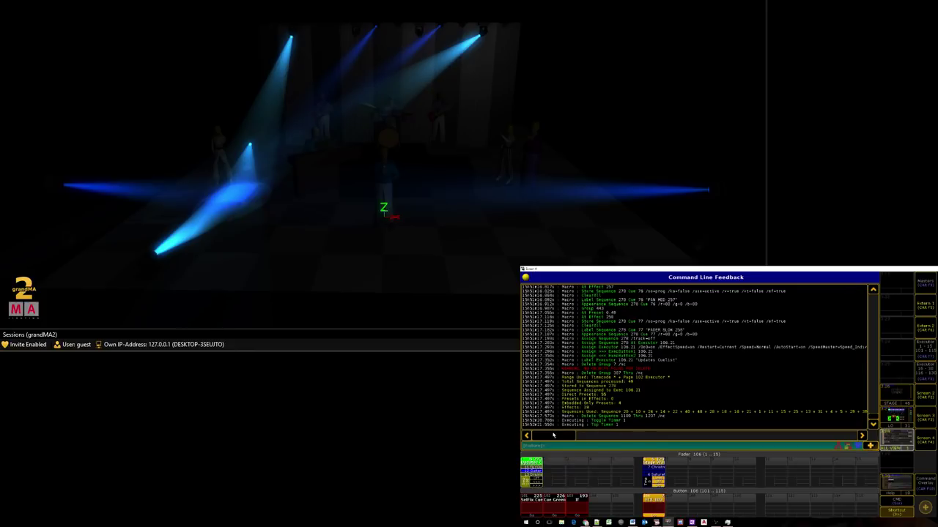
mouse_move(553, 435)
left_mouse_down()
mouse_move(580, 435)
mouse_move(548, 441)
left_mouse_up()
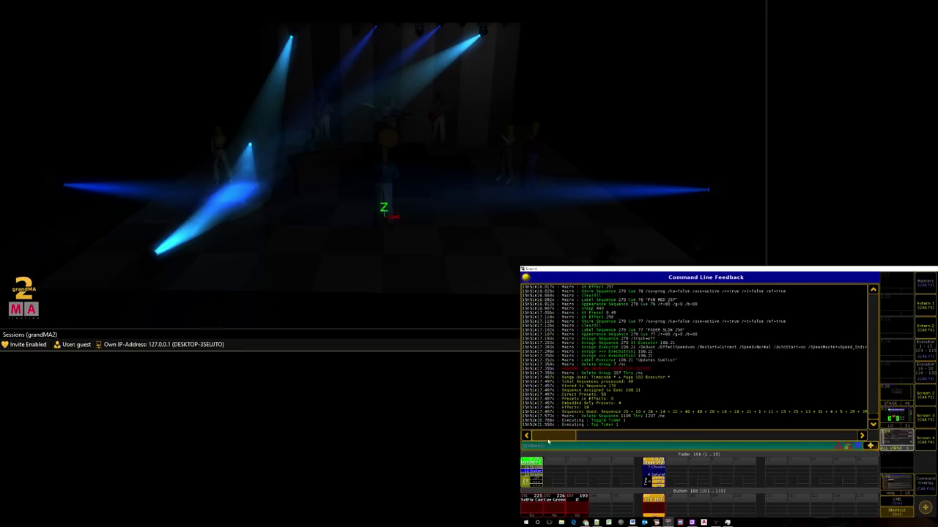
left_click_drag(548, 442, 528, 450)
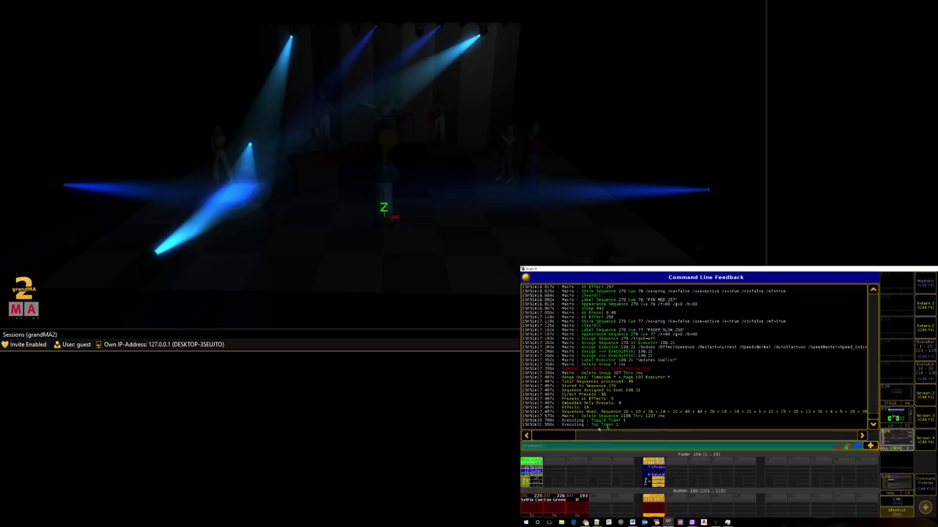
left_click_drag(570, 438, 551, 439)
left_click(922, 430)
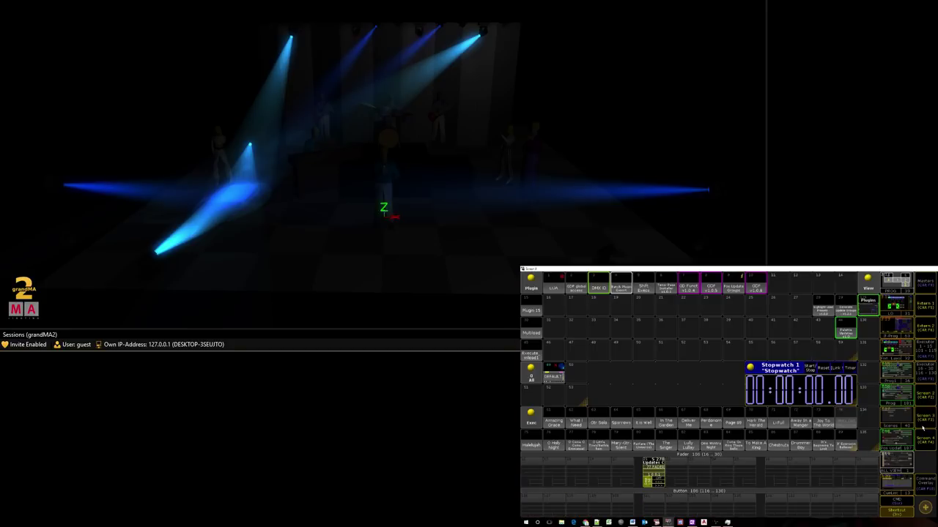
Edit plugin 44 Palette Updates and place the cursor after the config.default_val value
left_click(845, 336)
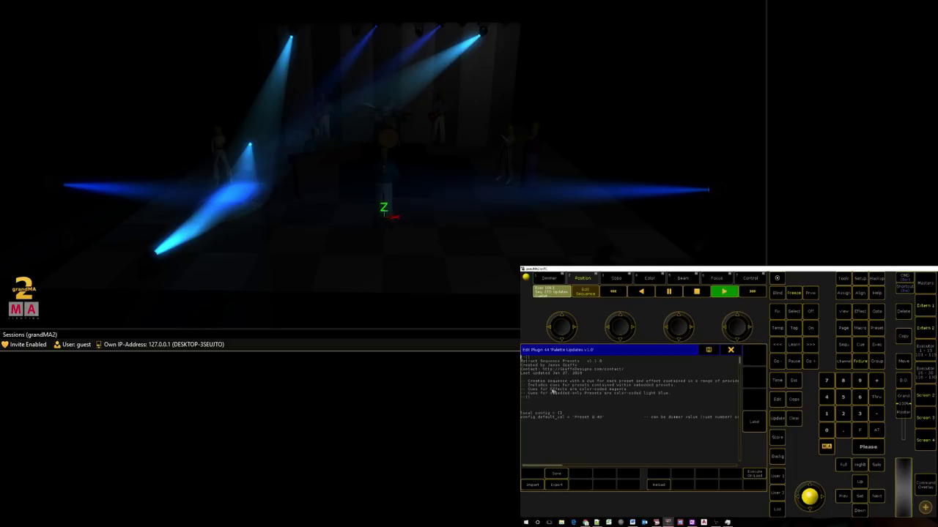
left_click_drag(539, 419, 572, 420)
left_click(601, 417)
Close the Palette Updates code editor, reopen it from plugin 44, and close it again
left_click(731, 351)
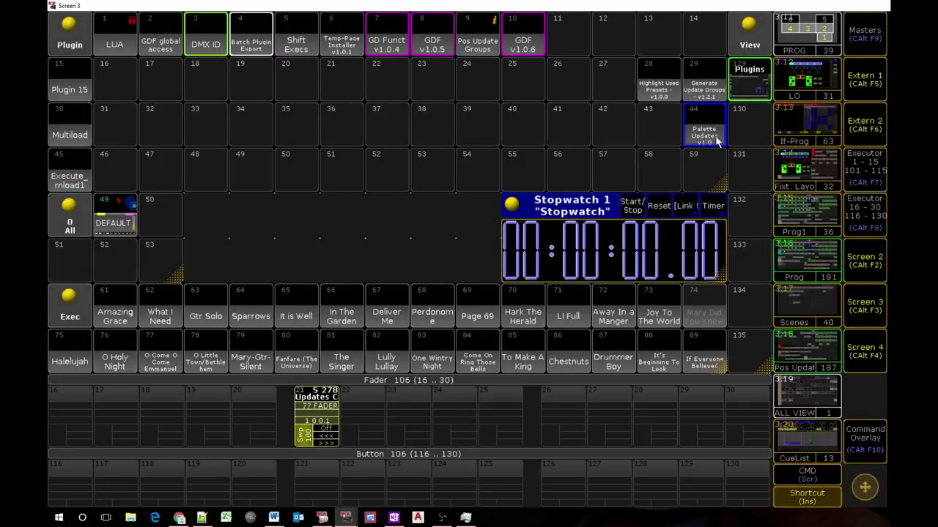
right_click(717, 141)
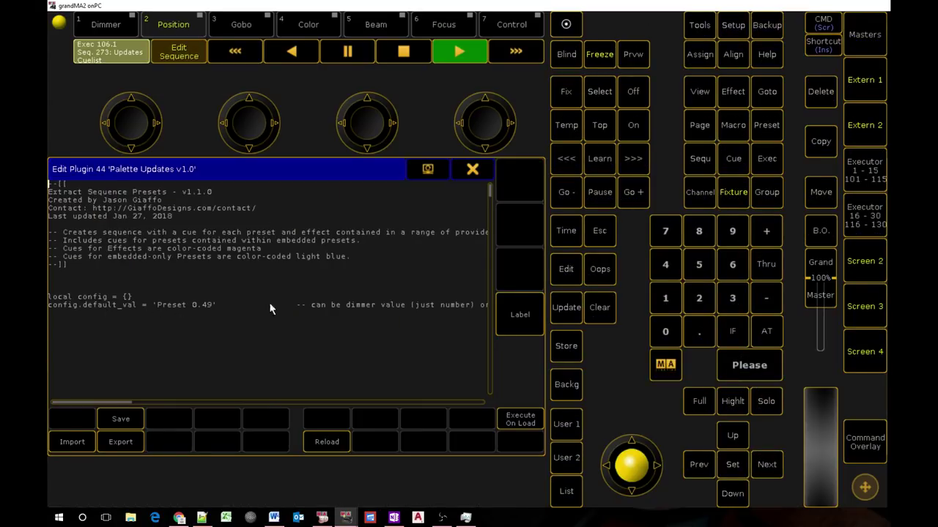
left_click(474, 172)
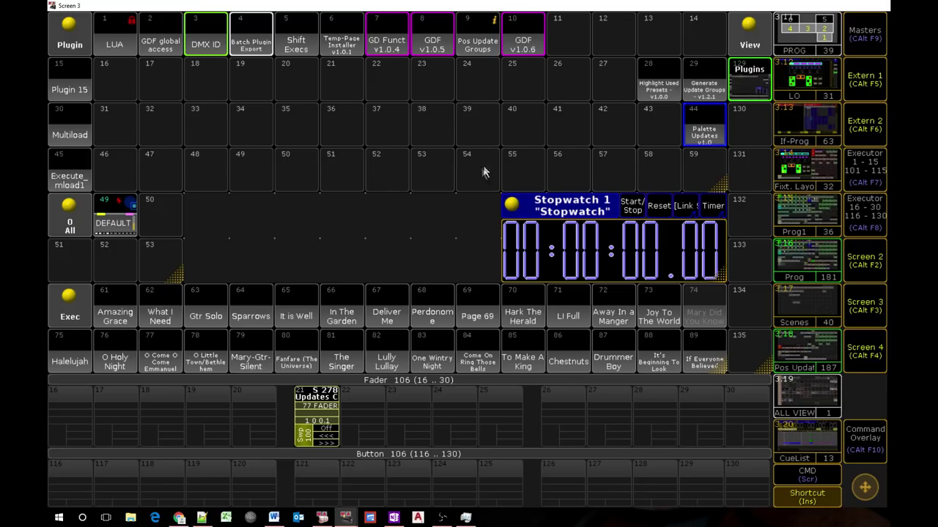